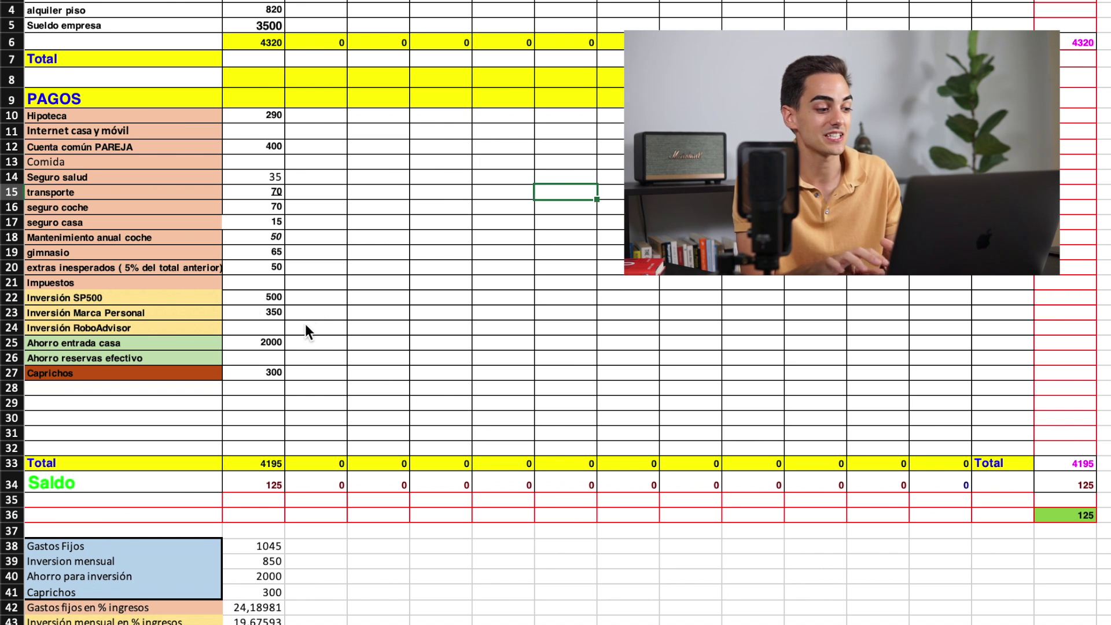
pyautogui.click(519, 315)
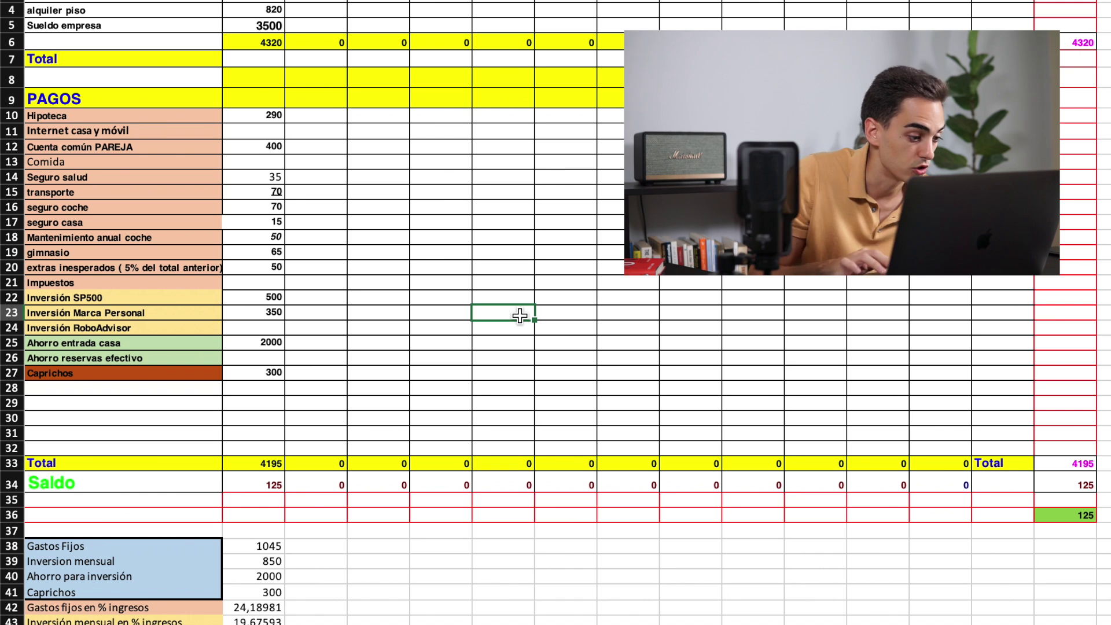
pyautogui.click(176, 283)
pyautogui.click(173, 295)
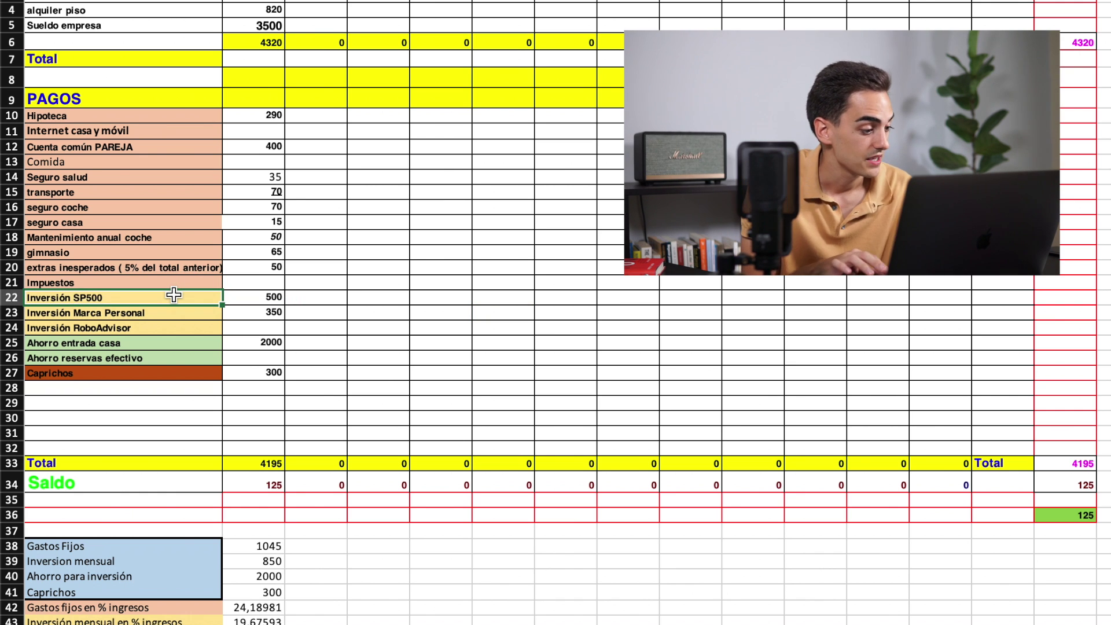
pyautogui.click(180, 333)
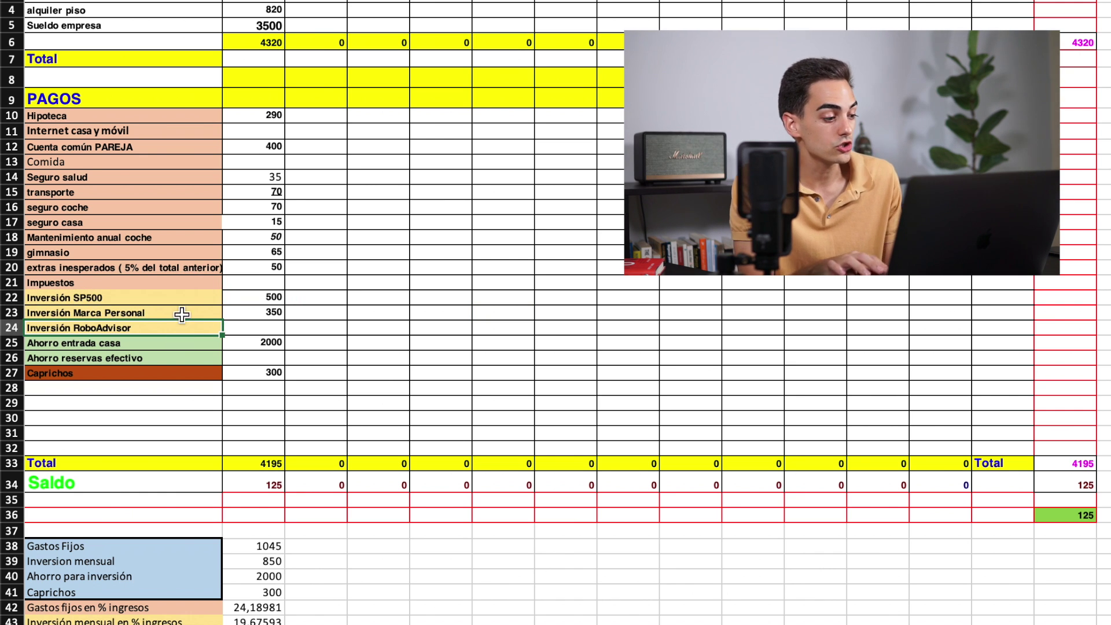
pyautogui.click(185, 314)
pyautogui.click(146, 291)
pyautogui.press('Down')
pyautogui.press('Down')
pyautogui.press('Down')
pyautogui.press('Down')
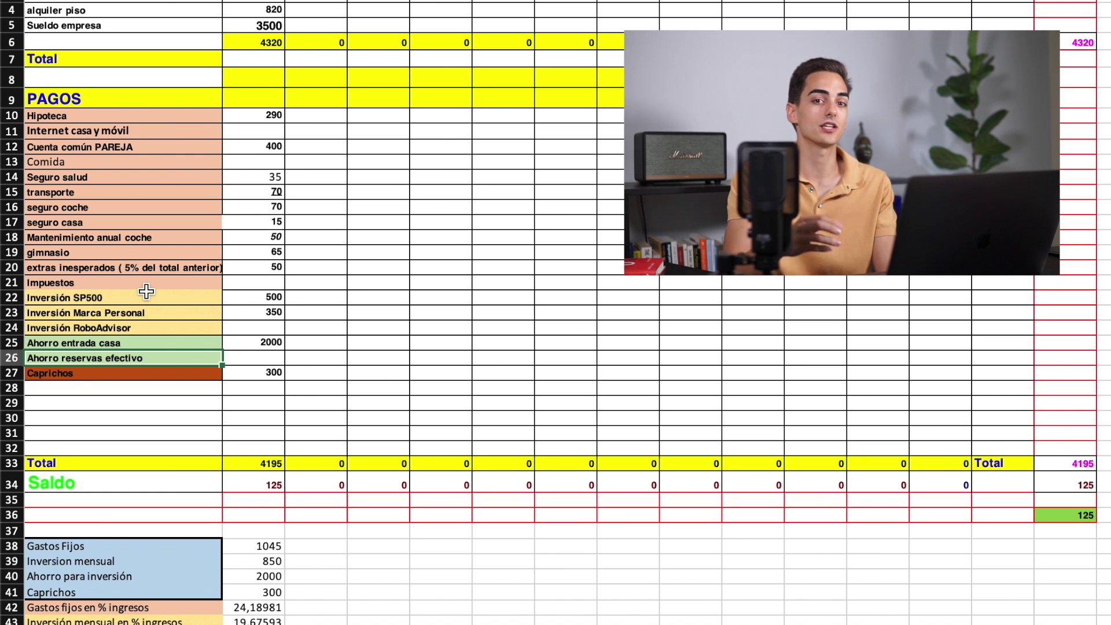
pyautogui.click(147, 291)
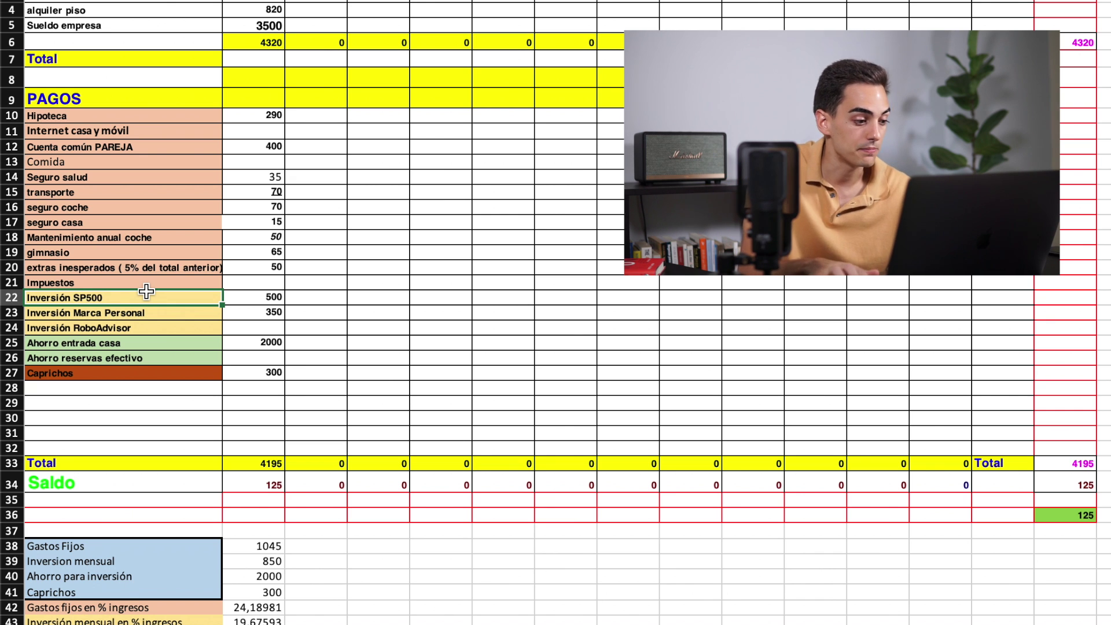
pyautogui.press('Down')
pyautogui.press('Down')
pyautogui.press('Right')
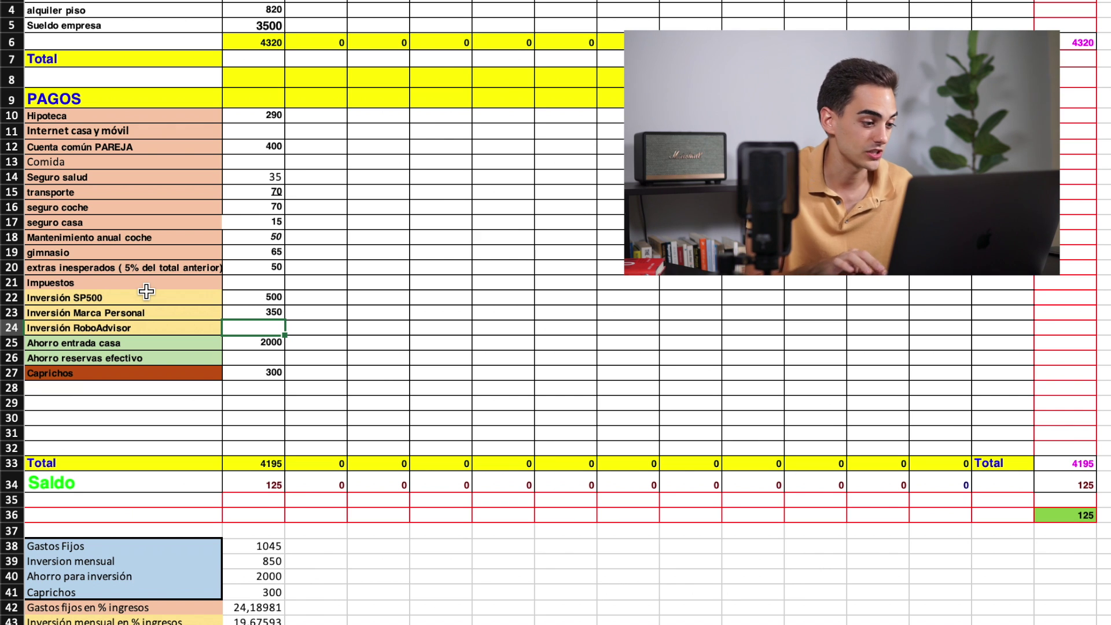
pyautogui.click(315, 344)
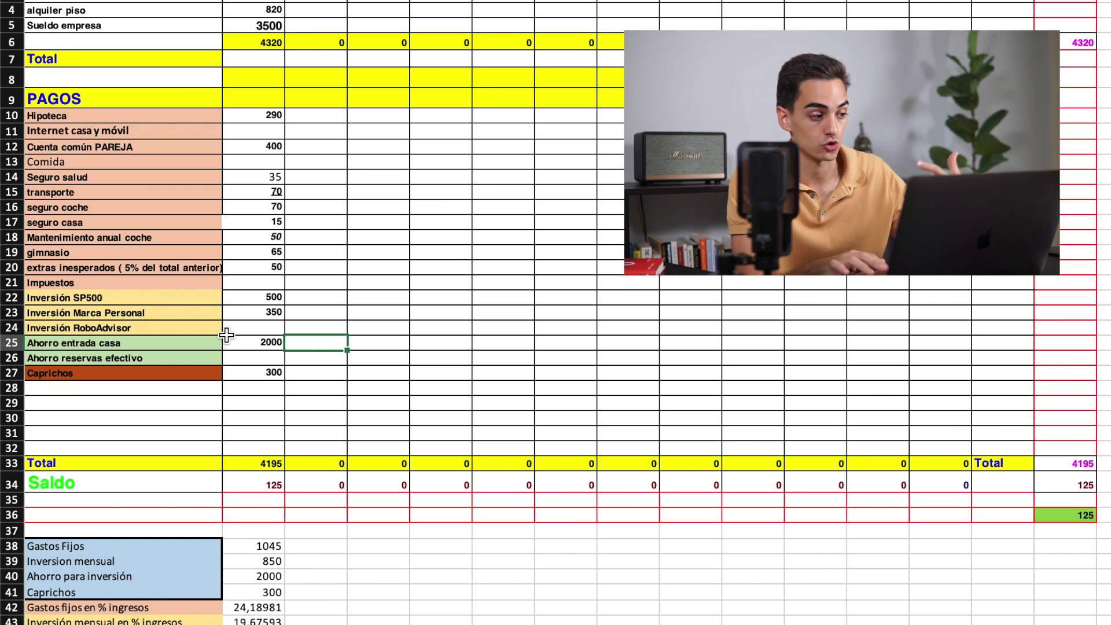
pyautogui.click(254, 343)
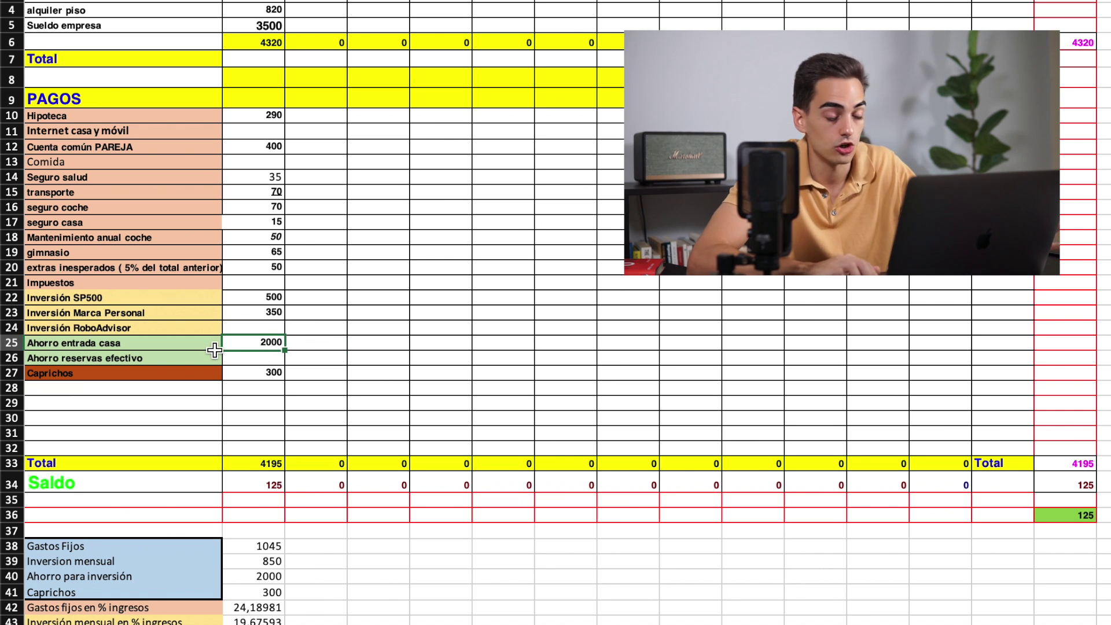
pyautogui.click(291, 354)
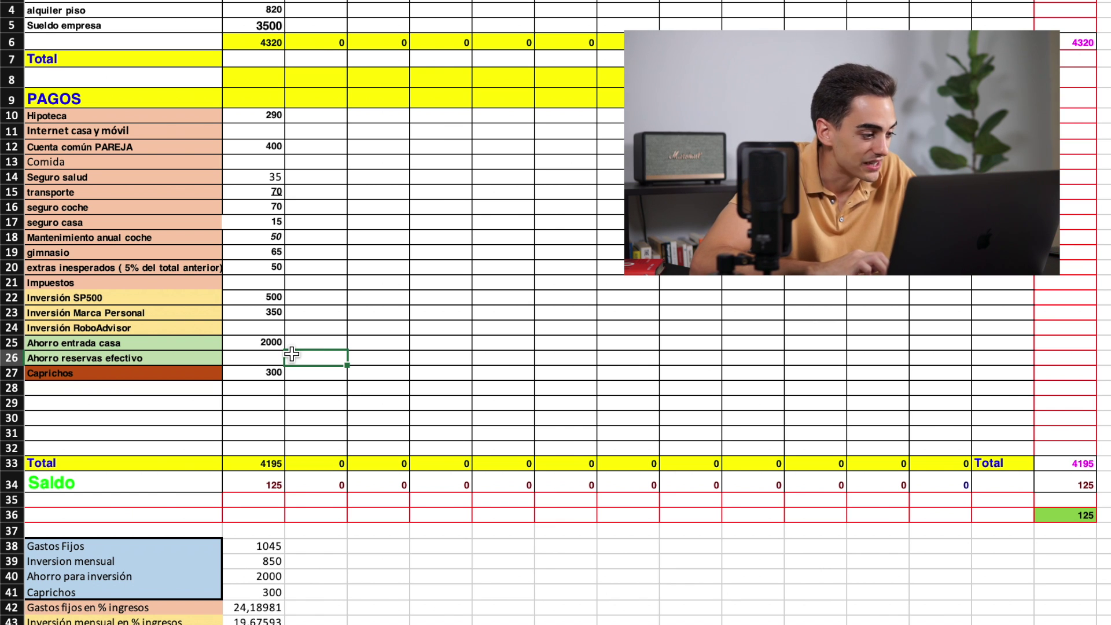
pyautogui.click(213, 347)
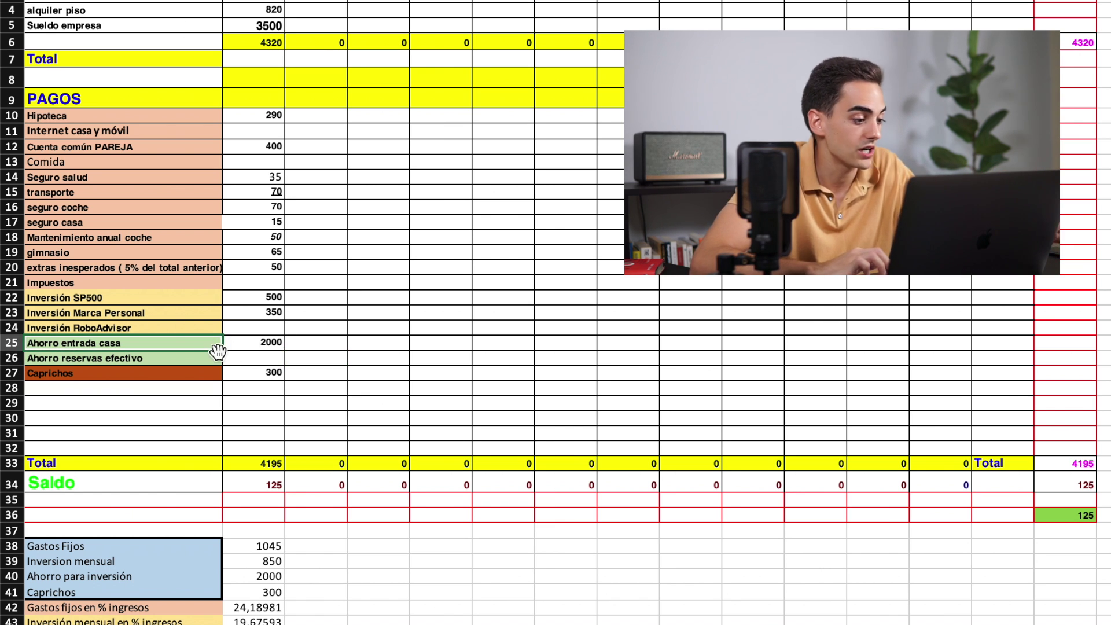
pyautogui.click(199, 354)
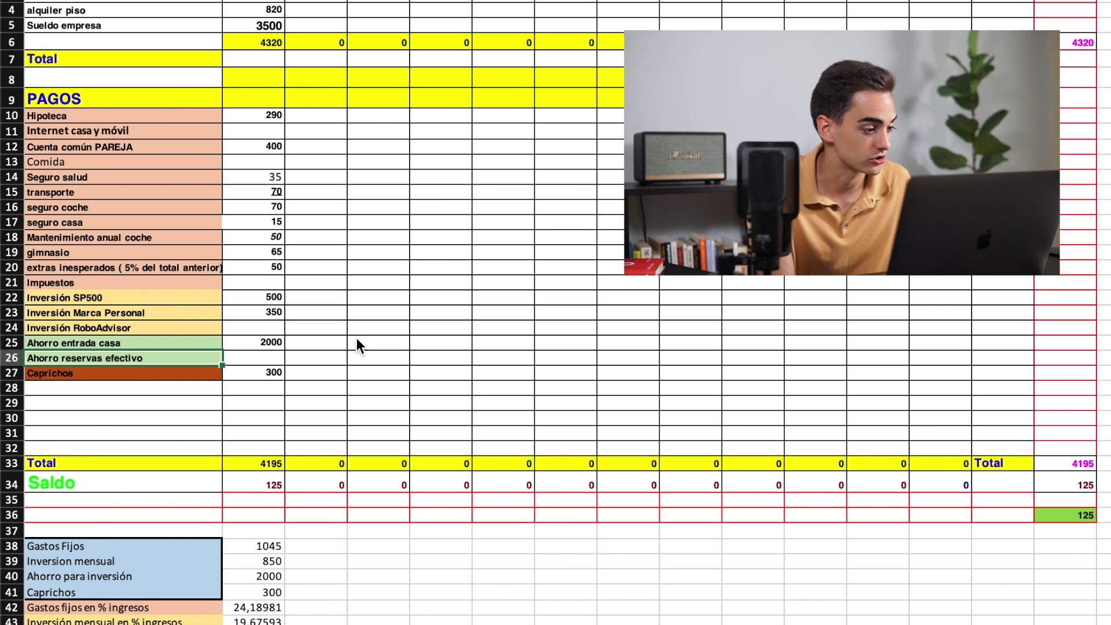
pyautogui.moveTo(151, 286); pyautogui.dragTo(132, 117)
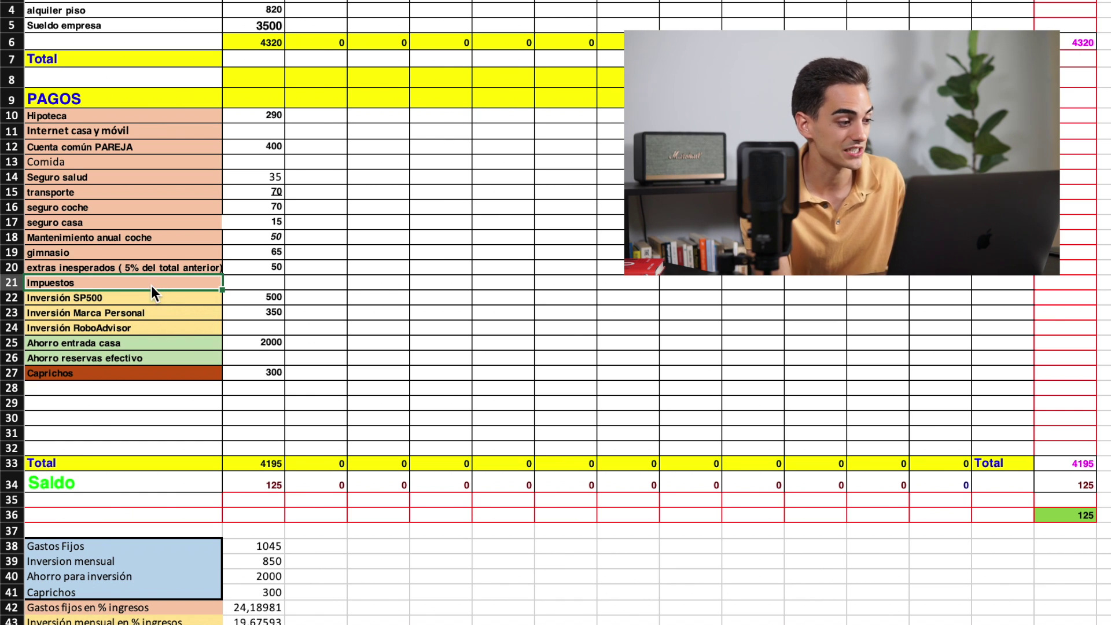
pyautogui.click(133, 120)
pyautogui.click(371, 420)
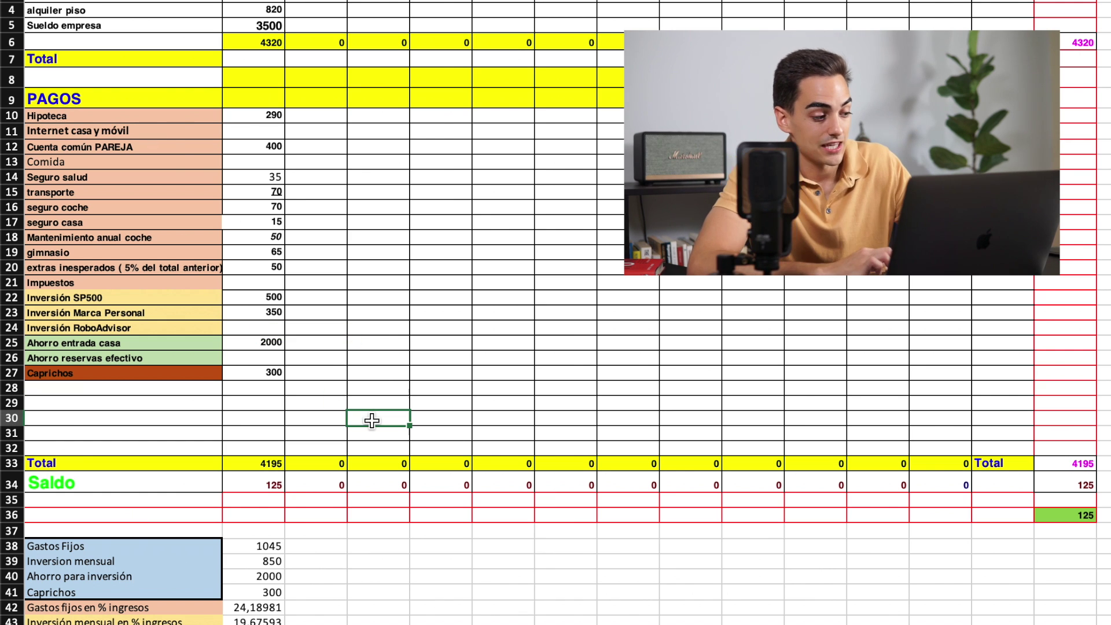
pyautogui.click(436, 365)
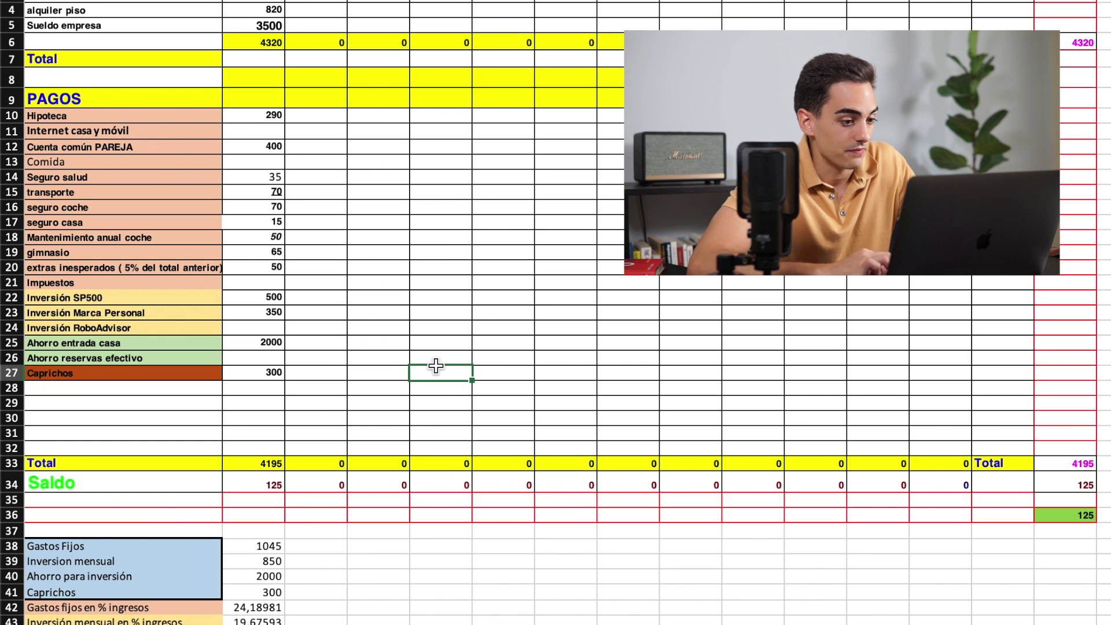
pyautogui.scroll(-3, 435, 365)
pyautogui.scroll(2, 435, 365)
pyautogui.scroll(1, 436, 365)
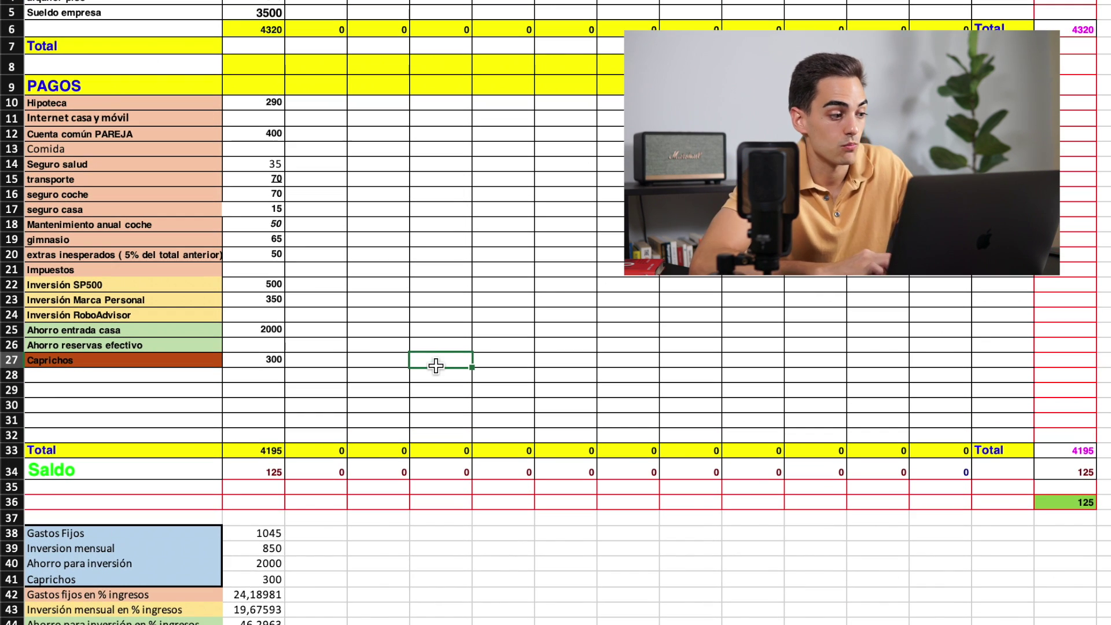
pyautogui.scroll(1, 436, 365)
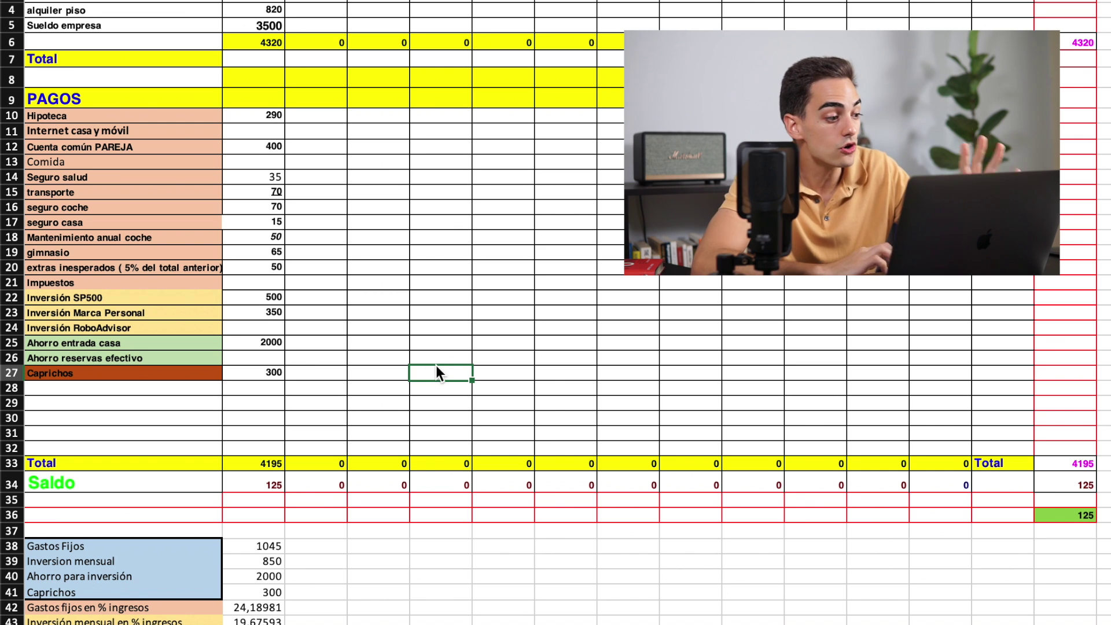
pyautogui.click(370, 183)
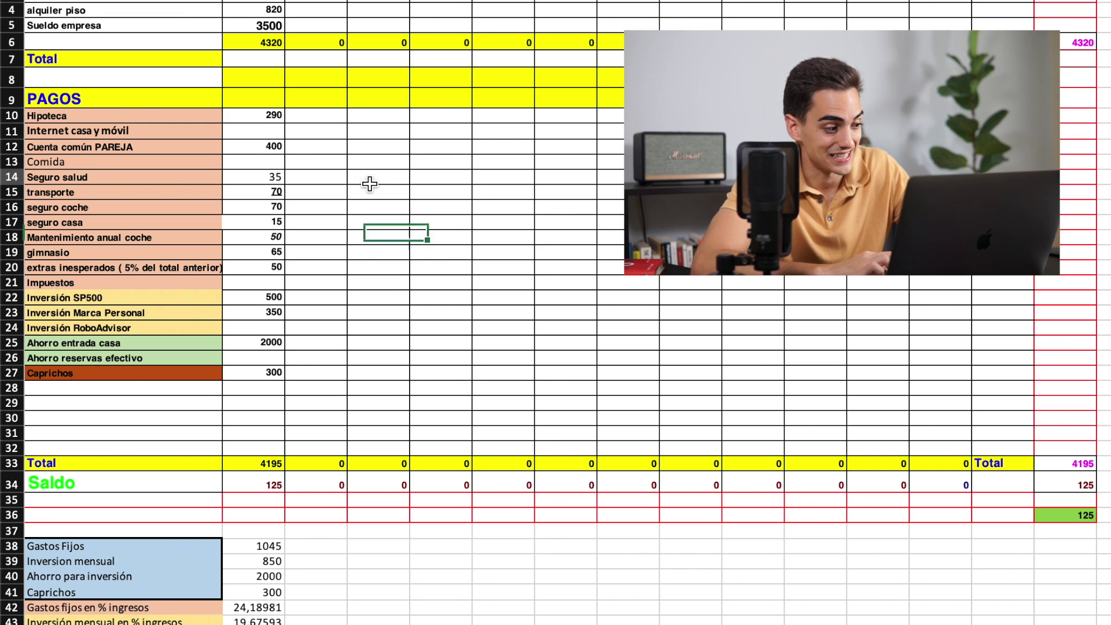
pyautogui.click(383, 236)
pyautogui.scroll(-3, 379, 235)
pyautogui.scroll(3, 379, 235)
pyautogui.hscroll(1, 379, 236)
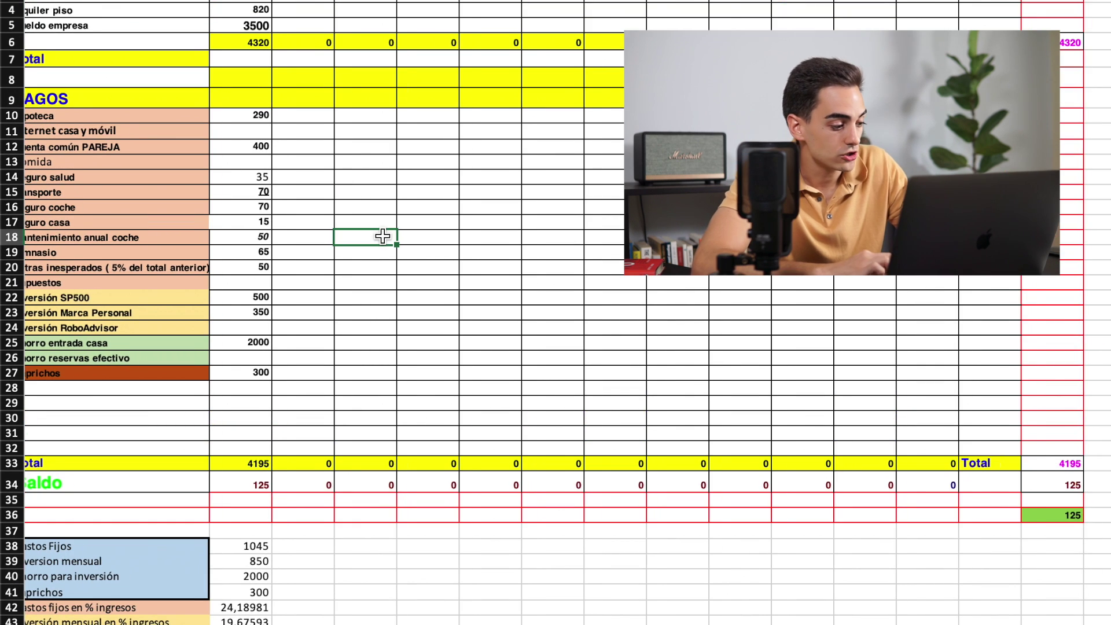
pyautogui.hscroll(-1, 382, 236)
pyautogui.scroll(-3, 379, 234)
pyautogui.click(422, 441)
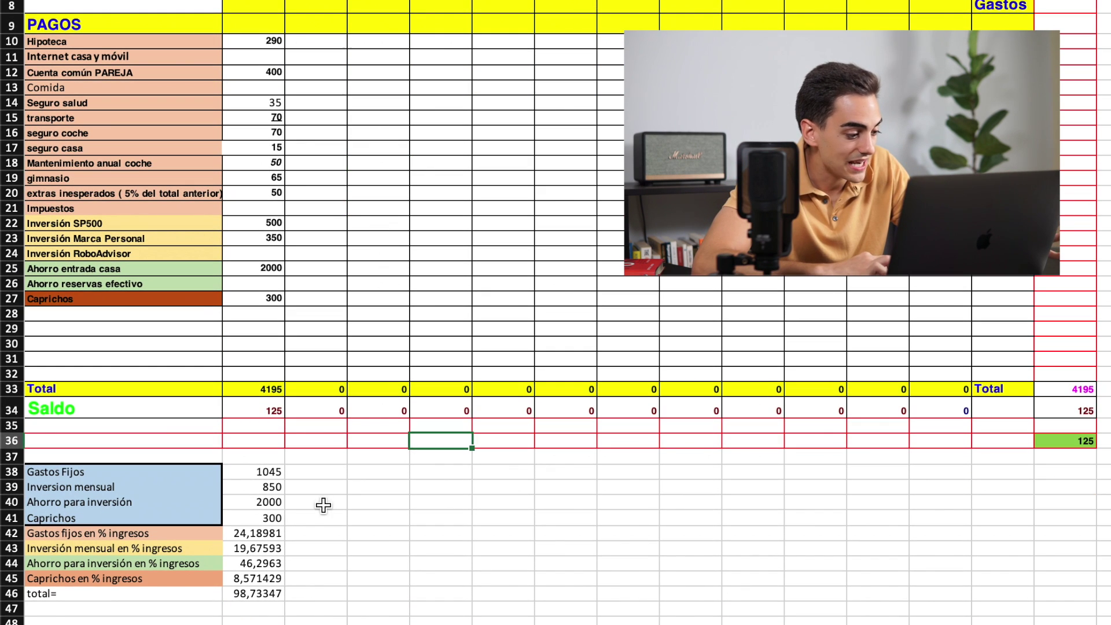
pyautogui.moveTo(174, 533); pyautogui.dragTo(248, 590)
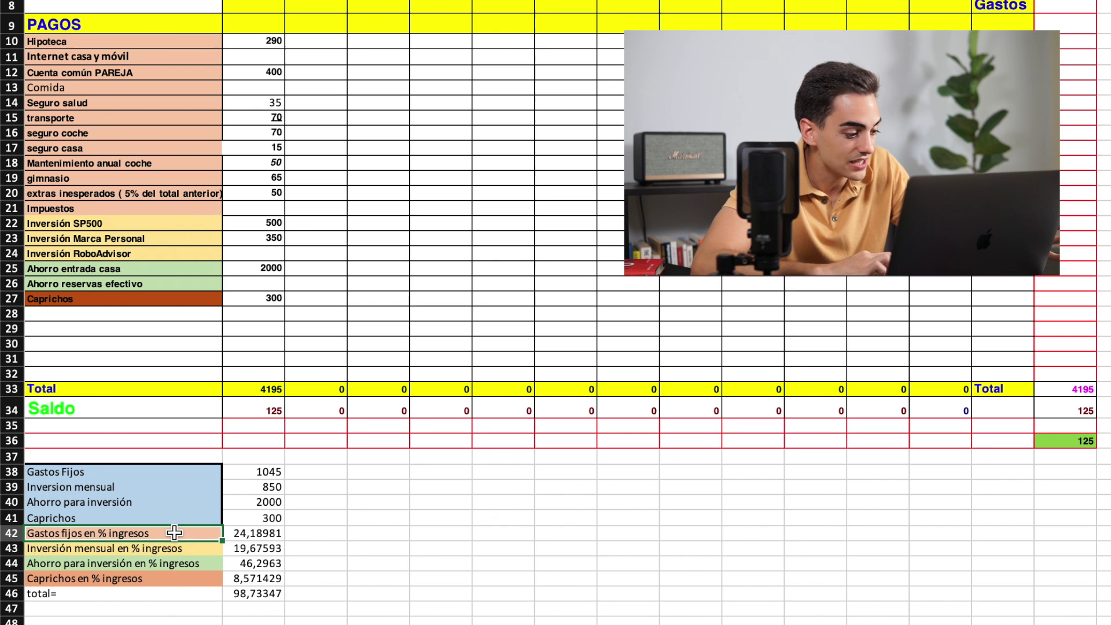
pyautogui.click(248, 590)
pyautogui.click(392, 484)
pyautogui.scroll(1, 392, 480)
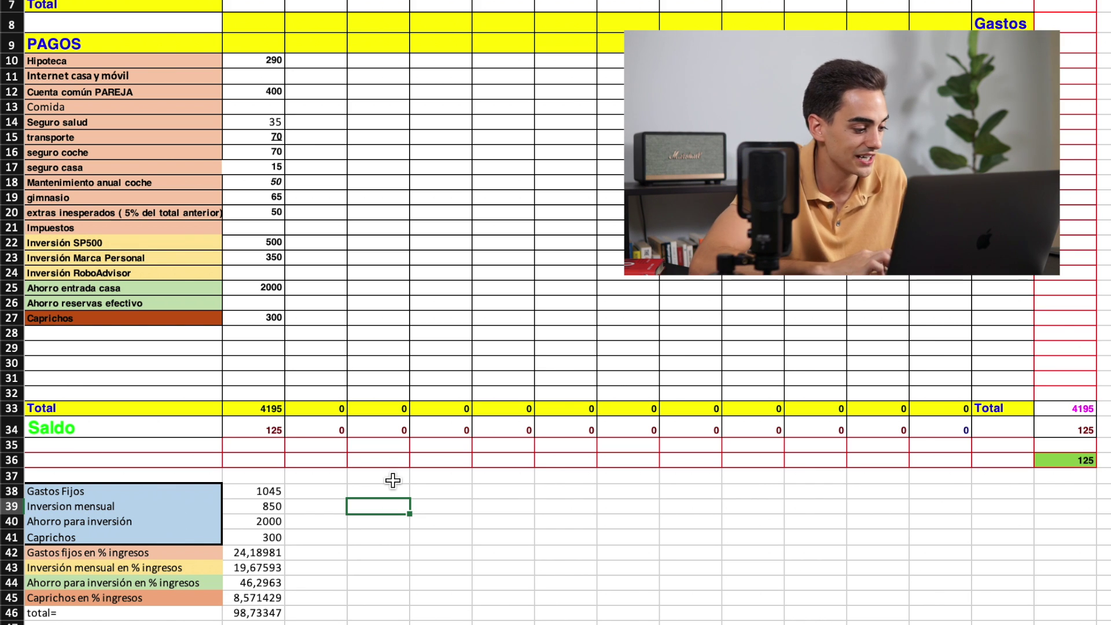
pyautogui.click(156, 570)
pyautogui.click(408, 567)
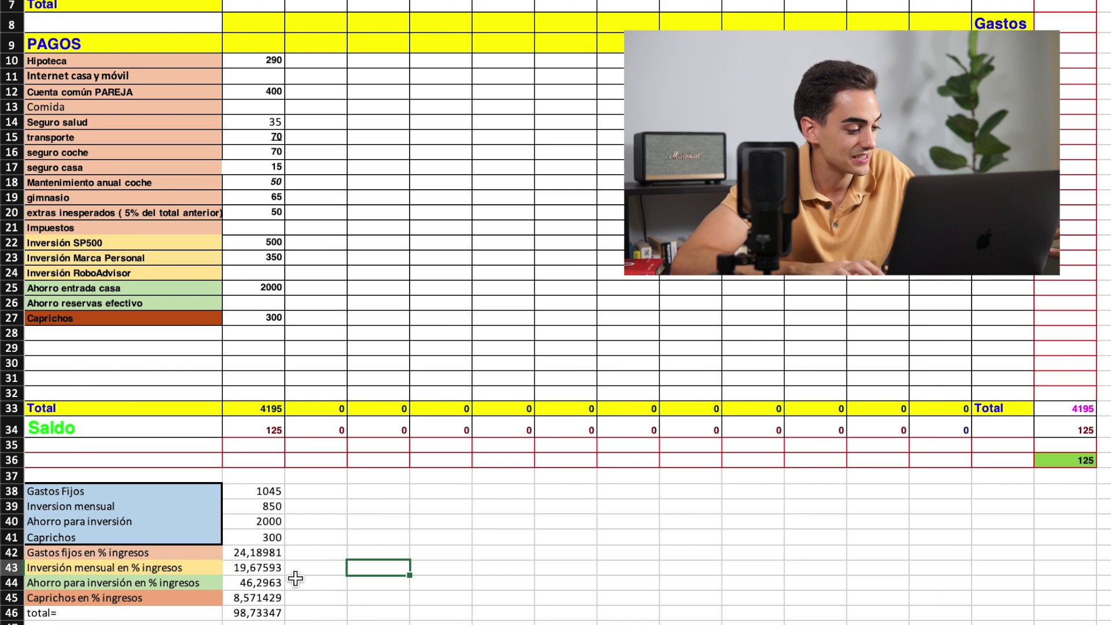
pyautogui.click(495, 539)
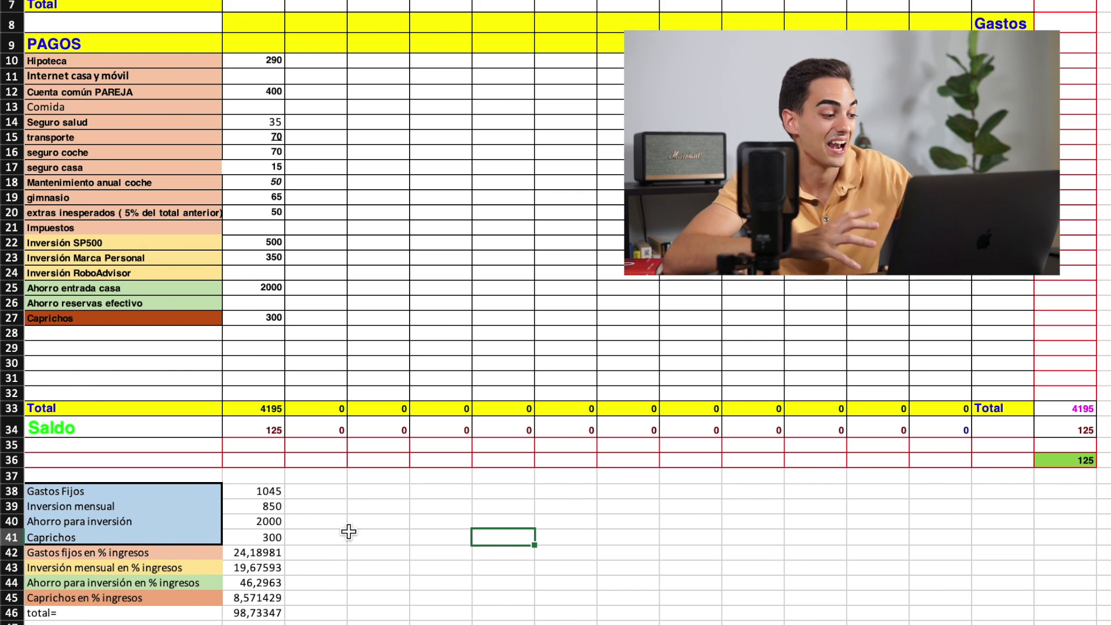
pyautogui.click(235, 593)
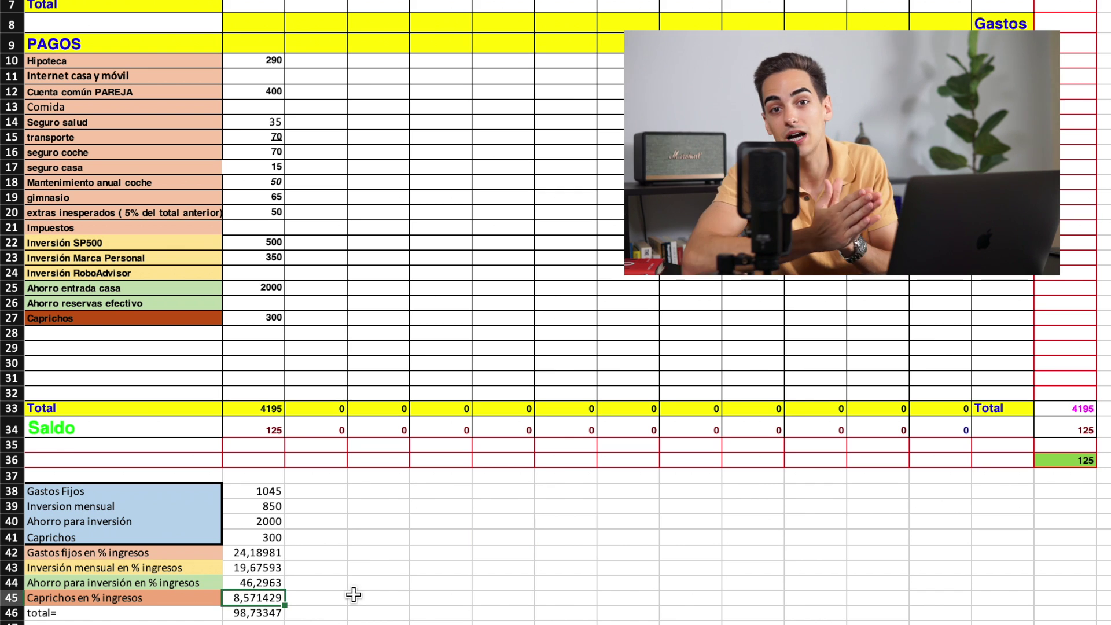
pyautogui.click(379, 585)
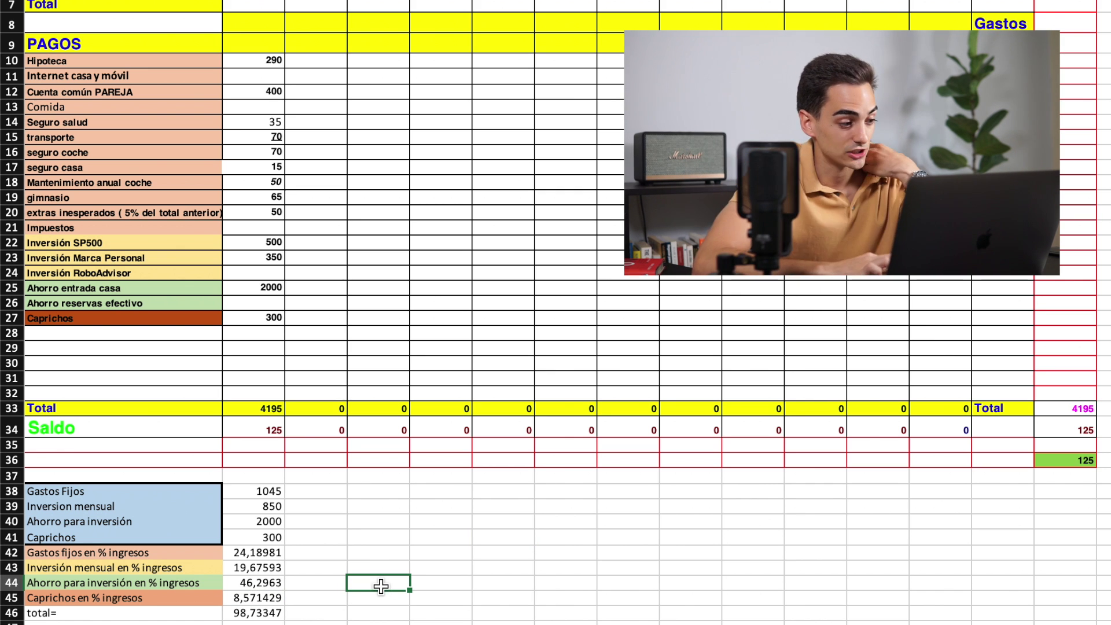
pyautogui.click(231, 228)
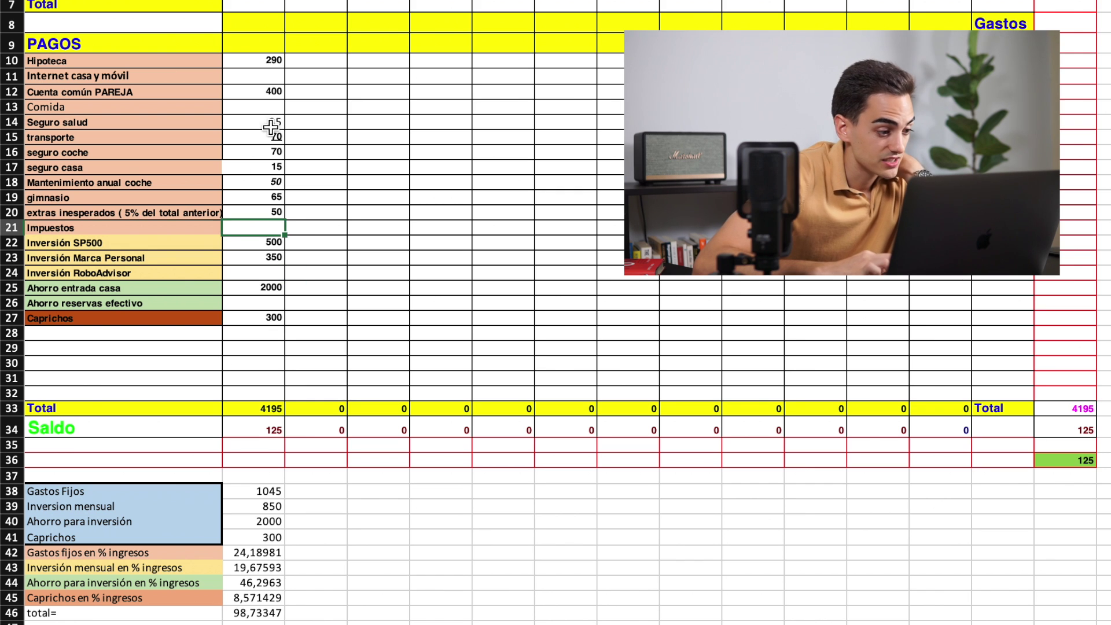
pyautogui.click(298, 74)
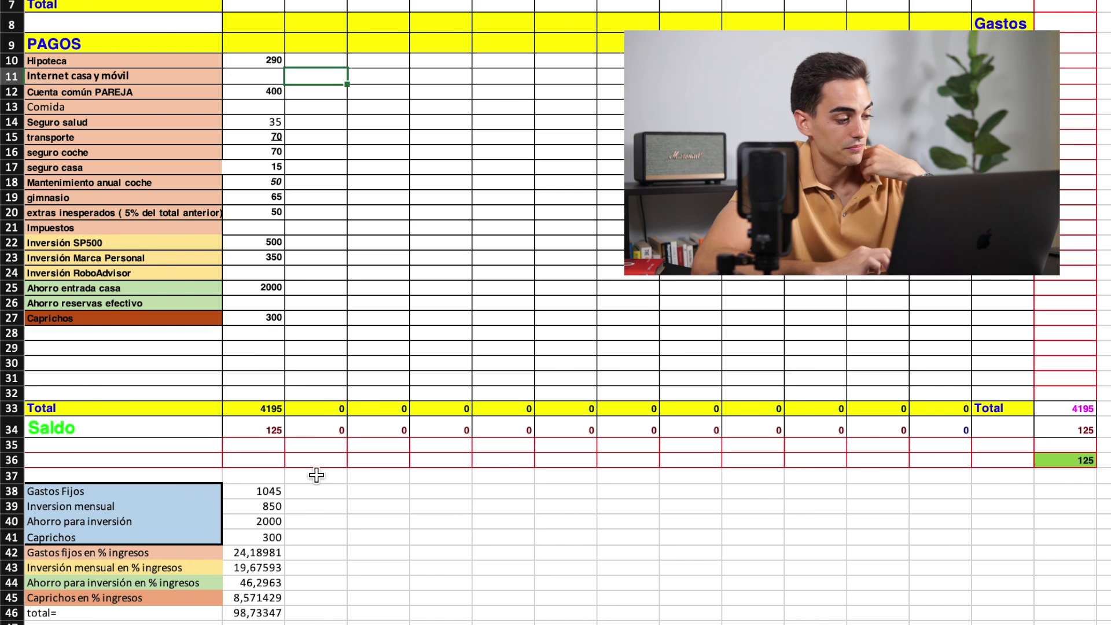
pyautogui.click(291, 484)
pyautogui.click(542, 132)
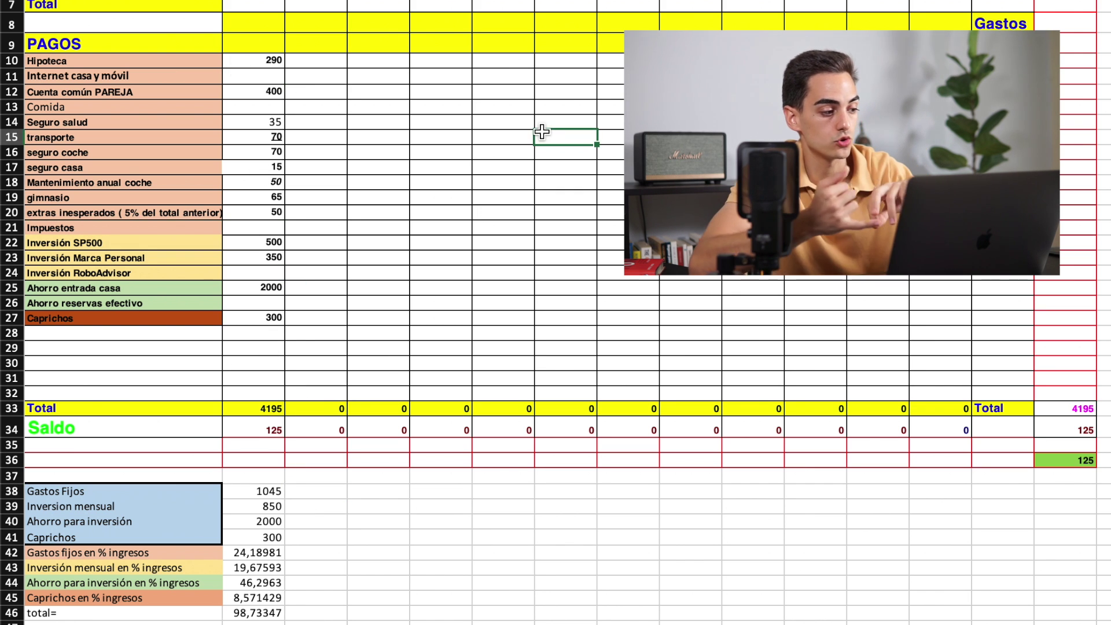
pyautogui.click(505, 74)
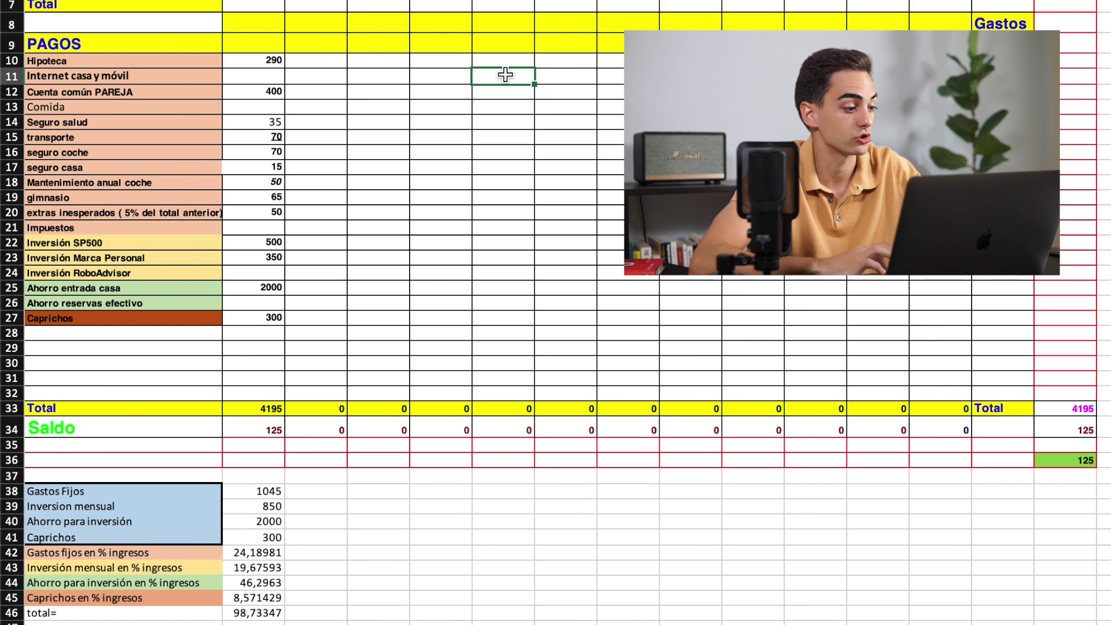
pyautogui.click(111, 94)
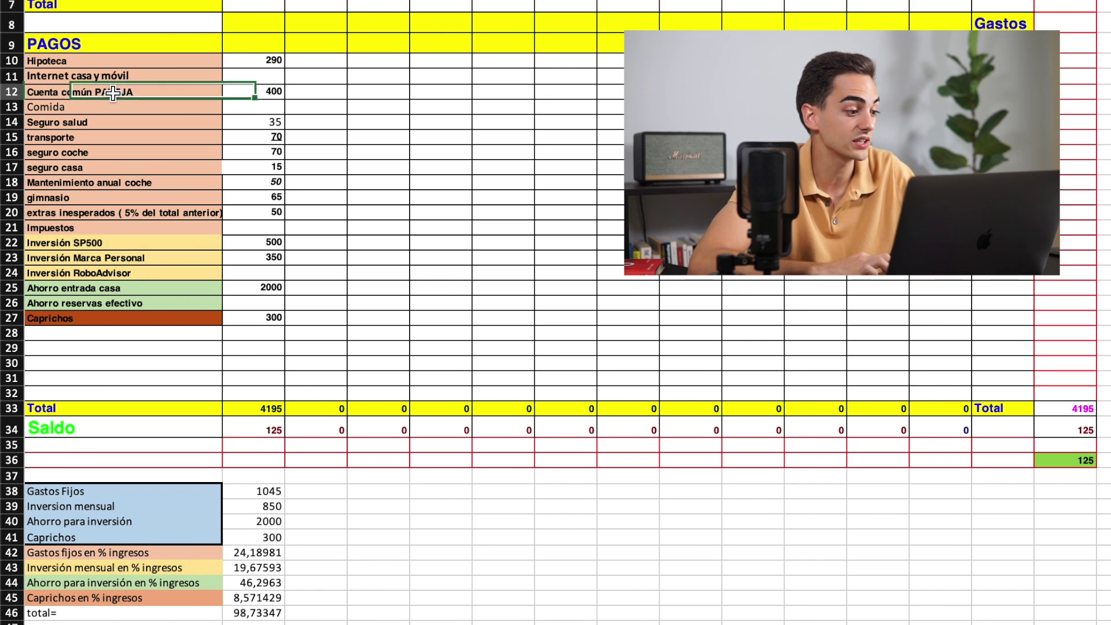
pyautogui.click(346, 114)
pyautogui.click(442, 110)
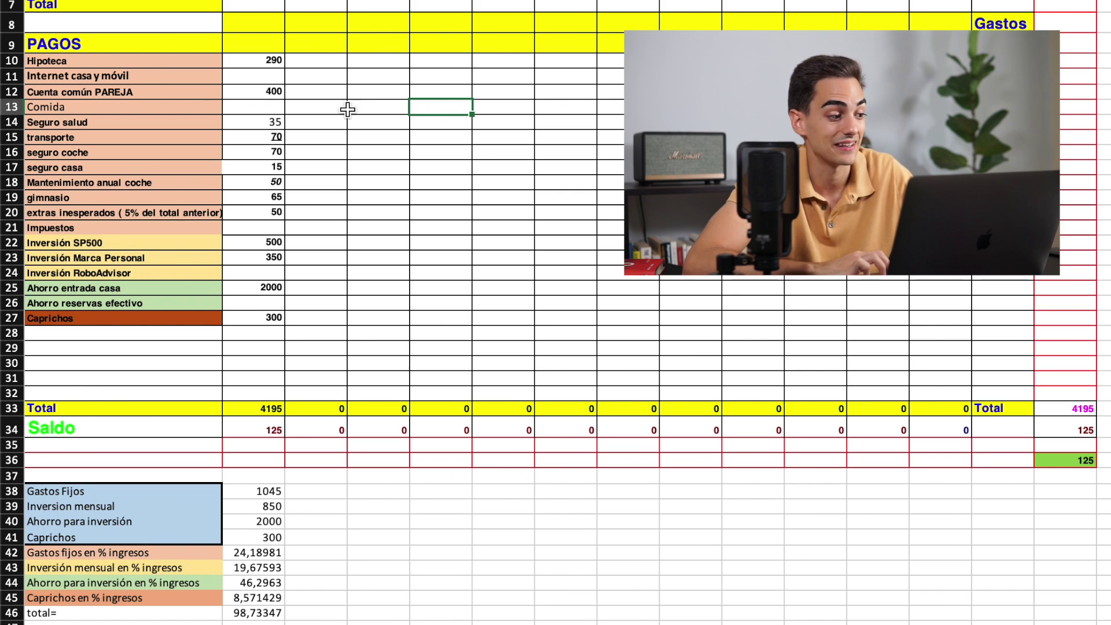
pyautogui.click(155, 87)
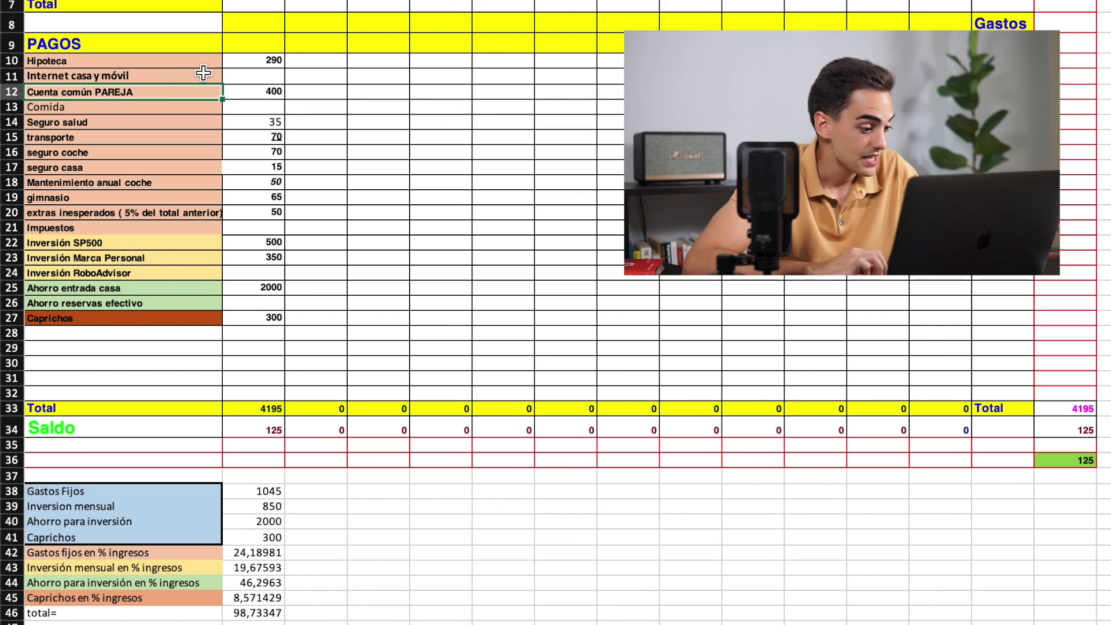
pyautogui.click(295, 365)
pyautogui.click(423, 555)
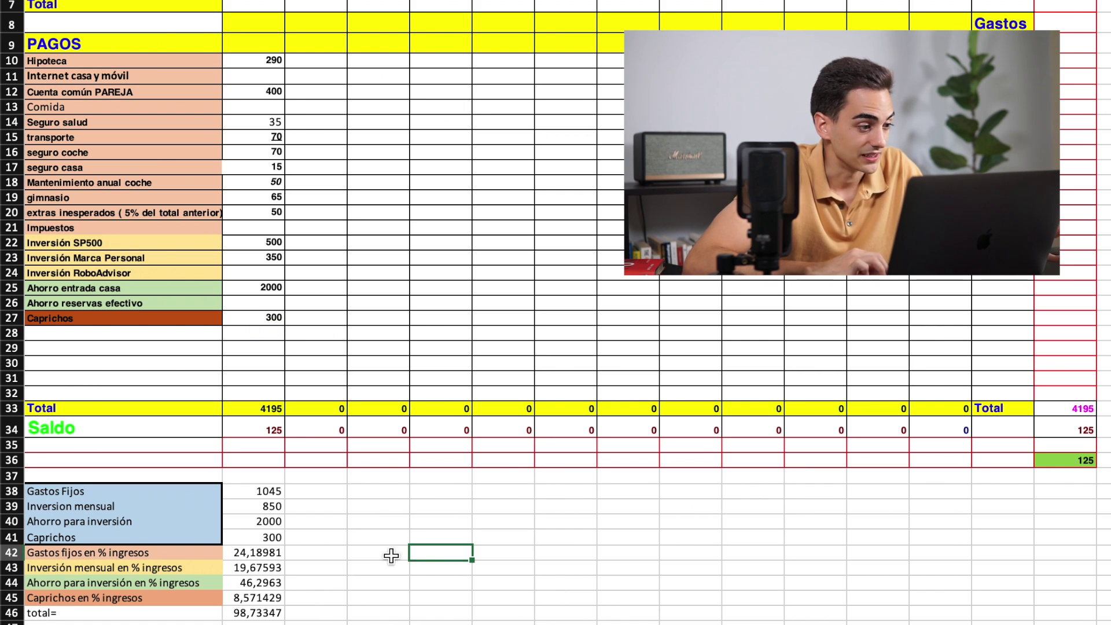
pyautogui.scroll(2, 292, 528)
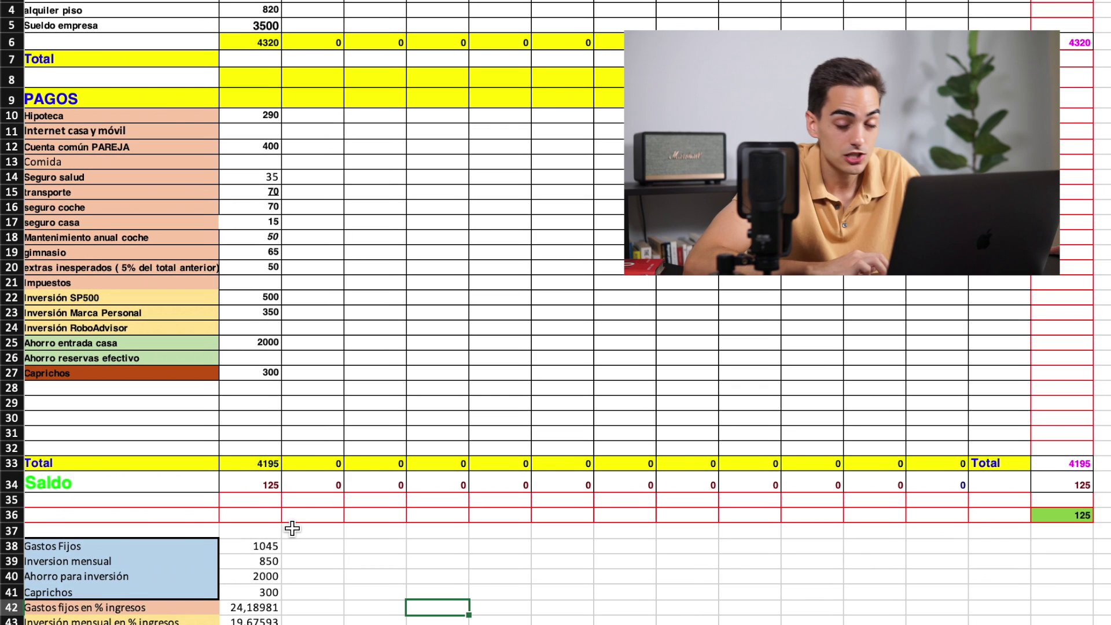
pyautogui.scroll(-2, 292, 528)
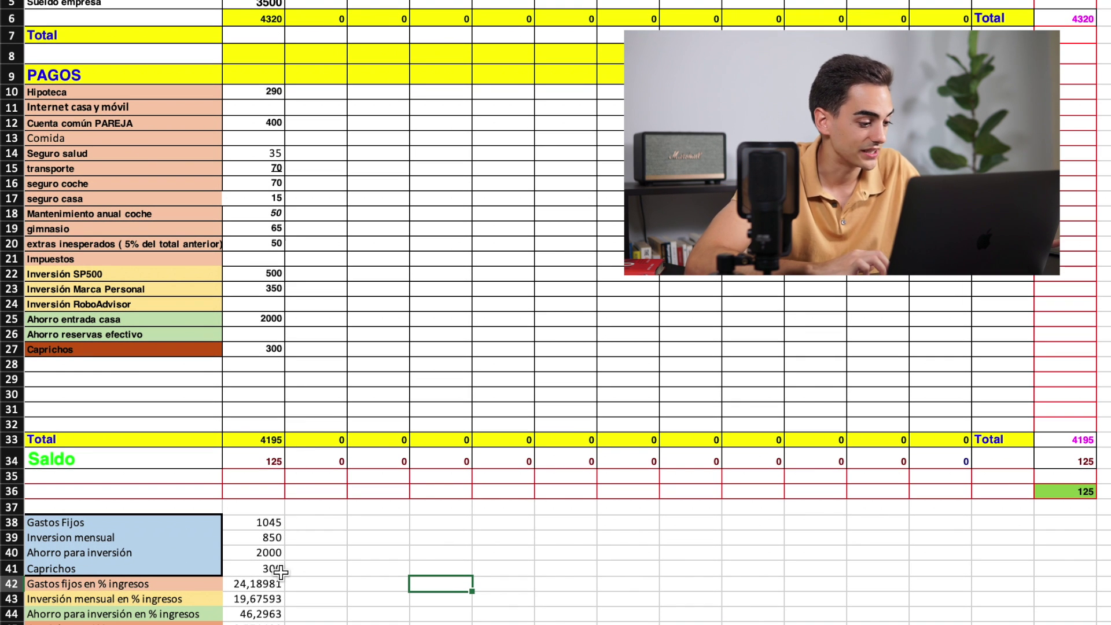
pyautogui.click(276, 582)
pyautogui.click(365, 558)
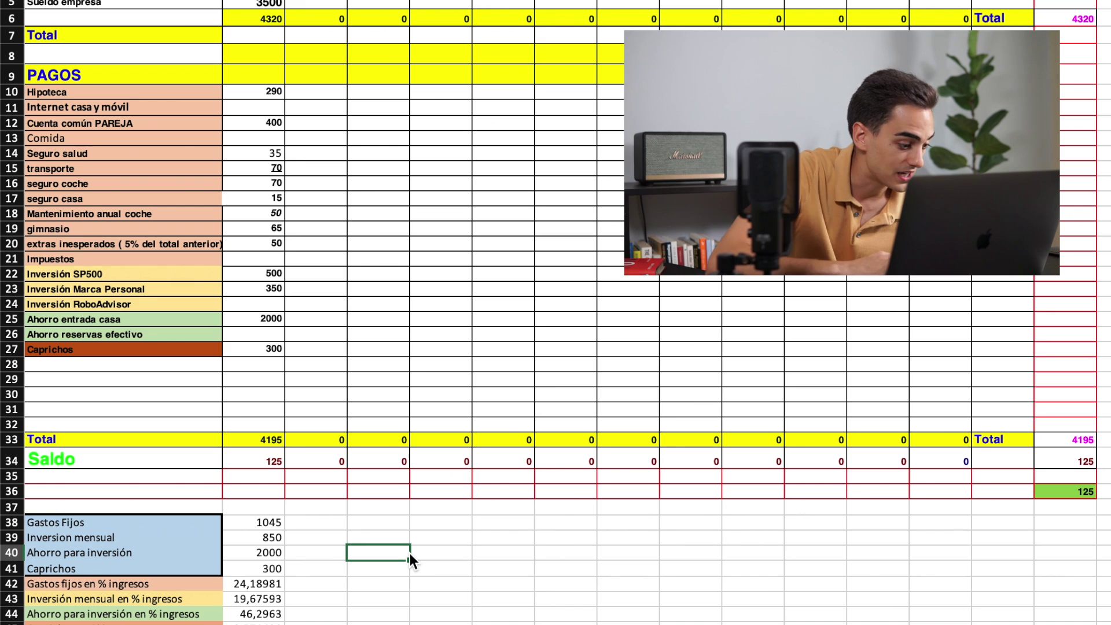
pyautogui.click(280, 582)
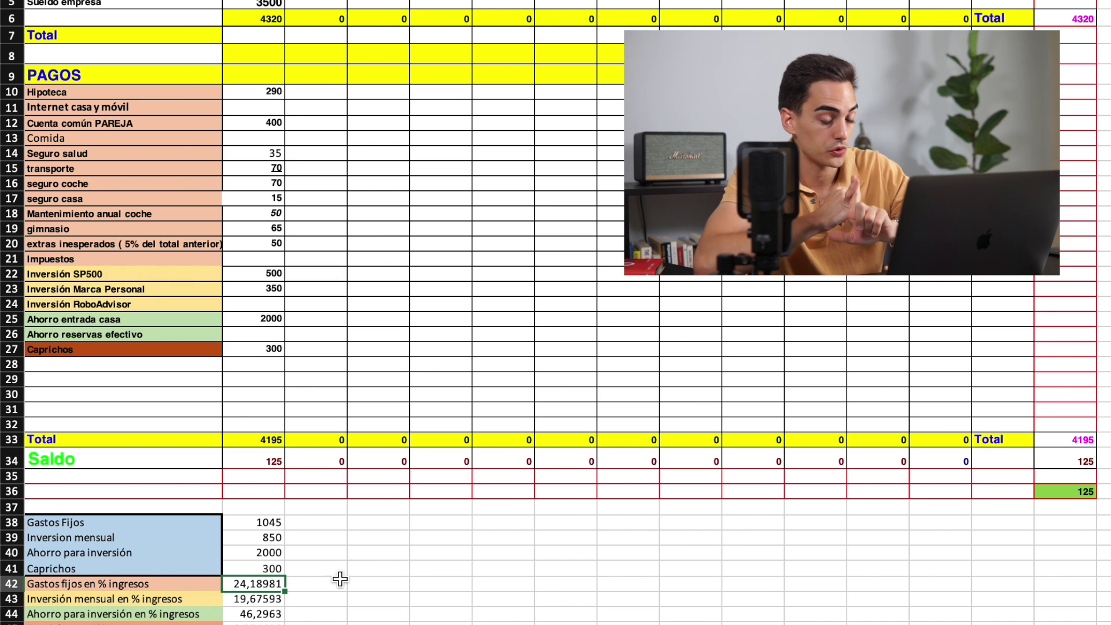